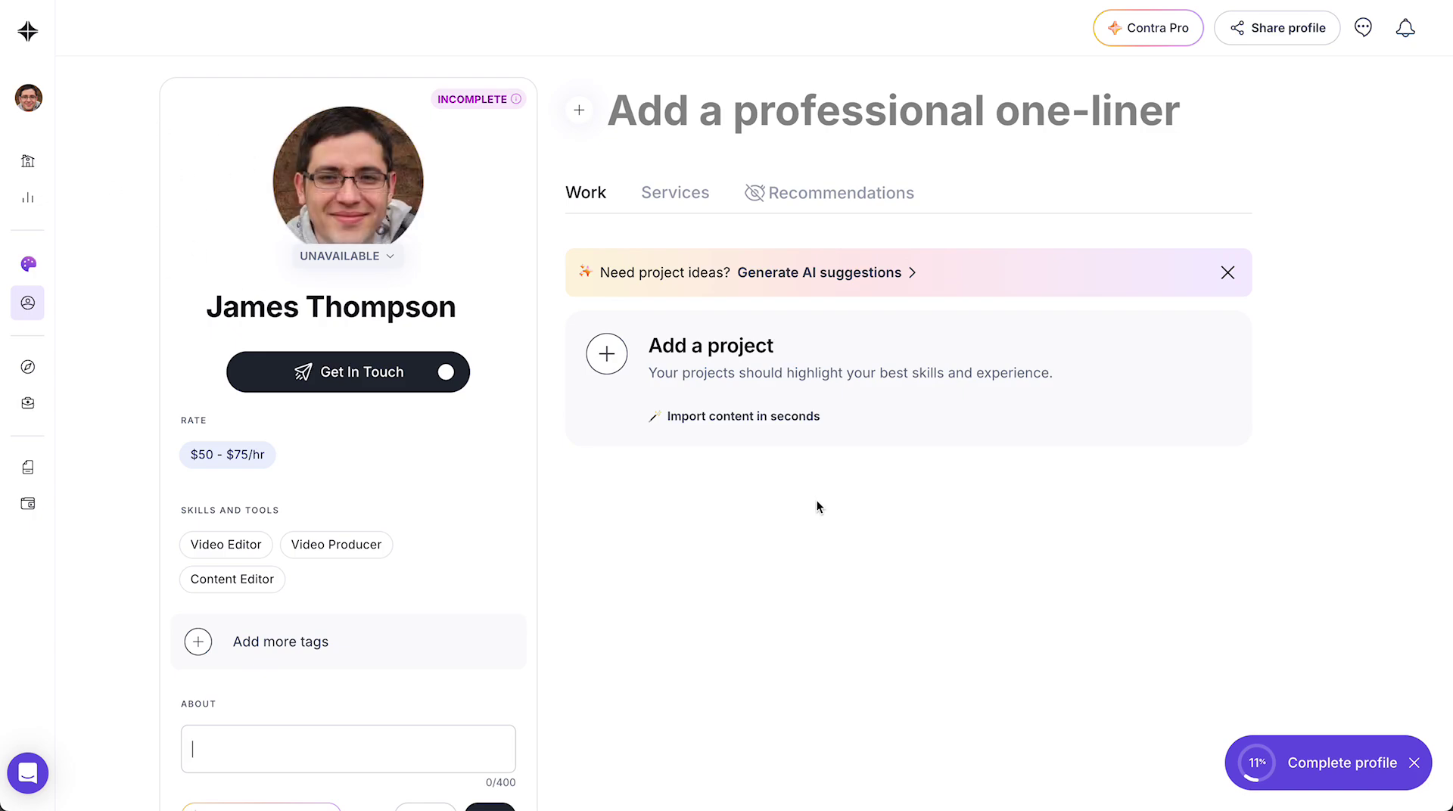
Step: From the profile completion checklist, start the Contra wallet setup
left_click(1286, 755)
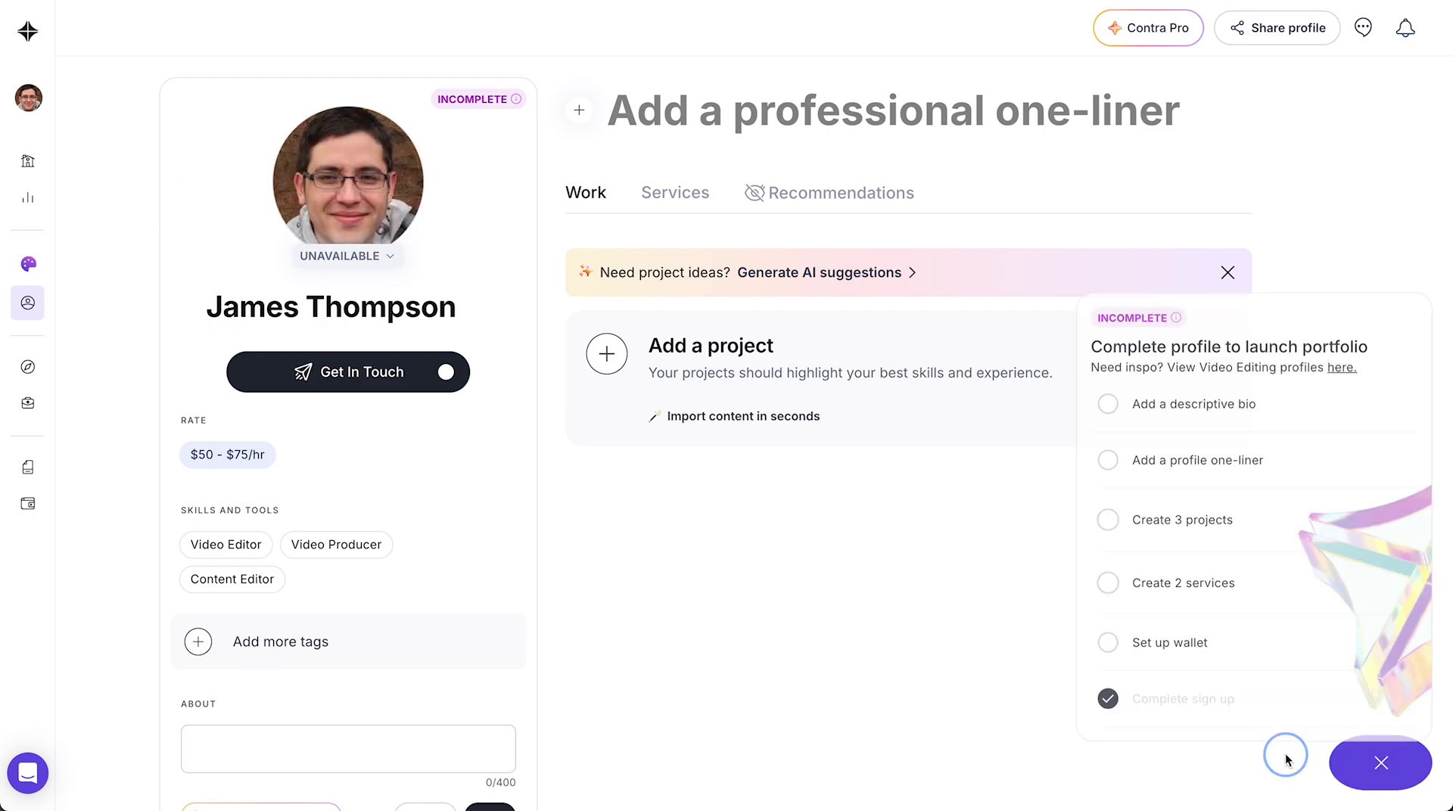
left_click(1168, 613)
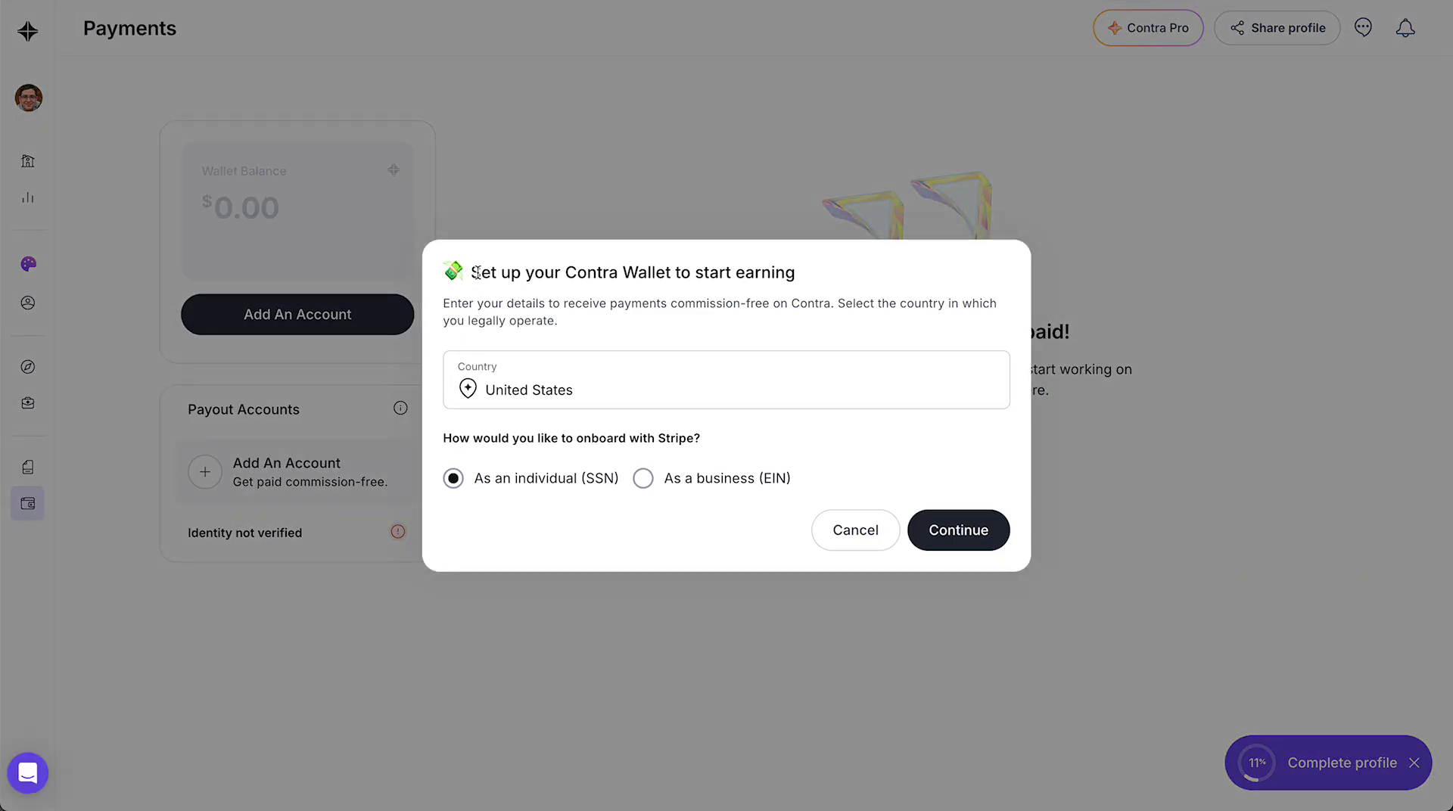
left_click_drag(476, 273, 786, 274)
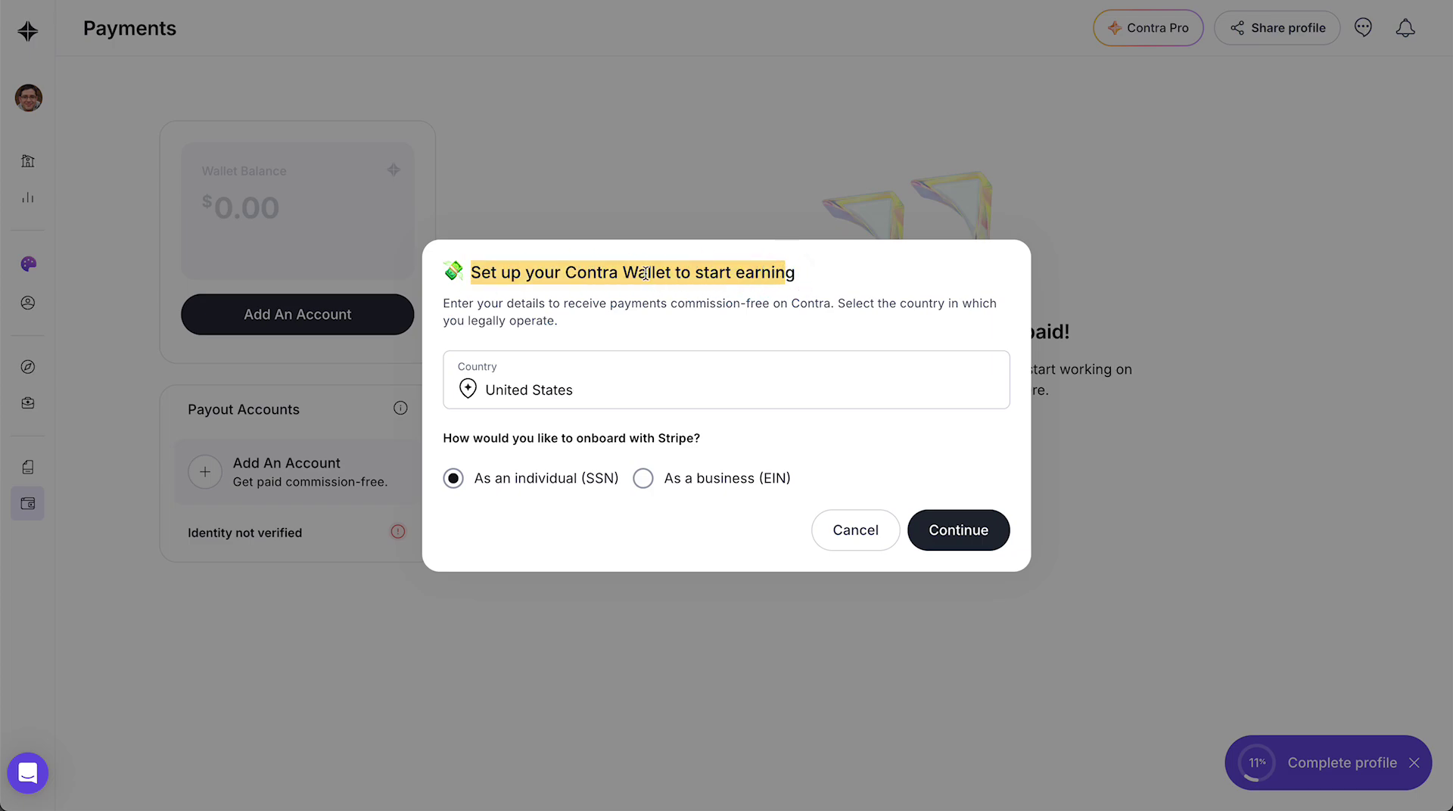
mouse_move(456, 303)
left_mouse_down()
mouse_move(902, 302)
mouse_move(594, 296)
mouse_move(525, 312)
mouse_move(536, 323)
left_mouse_up()
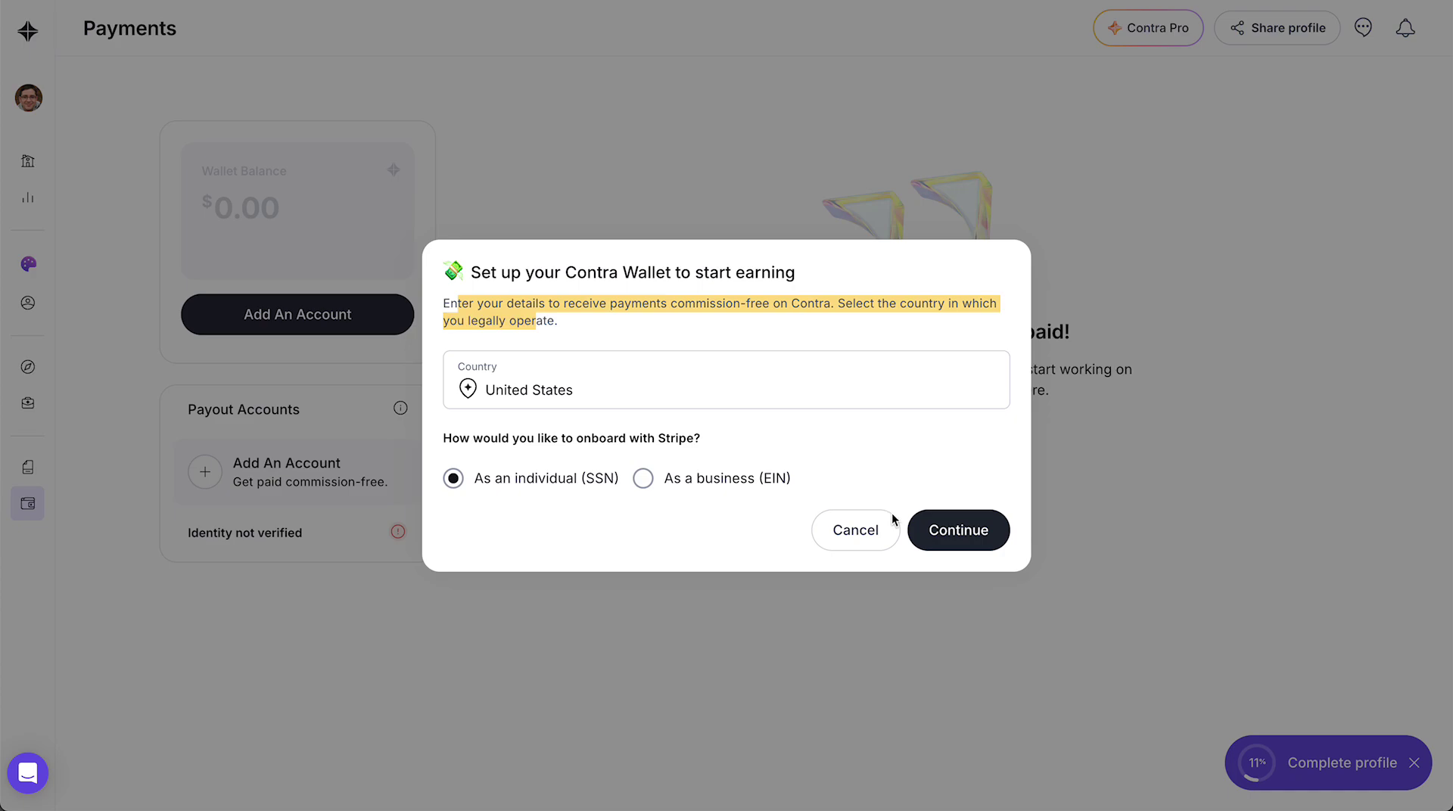
left_click(958, 530)
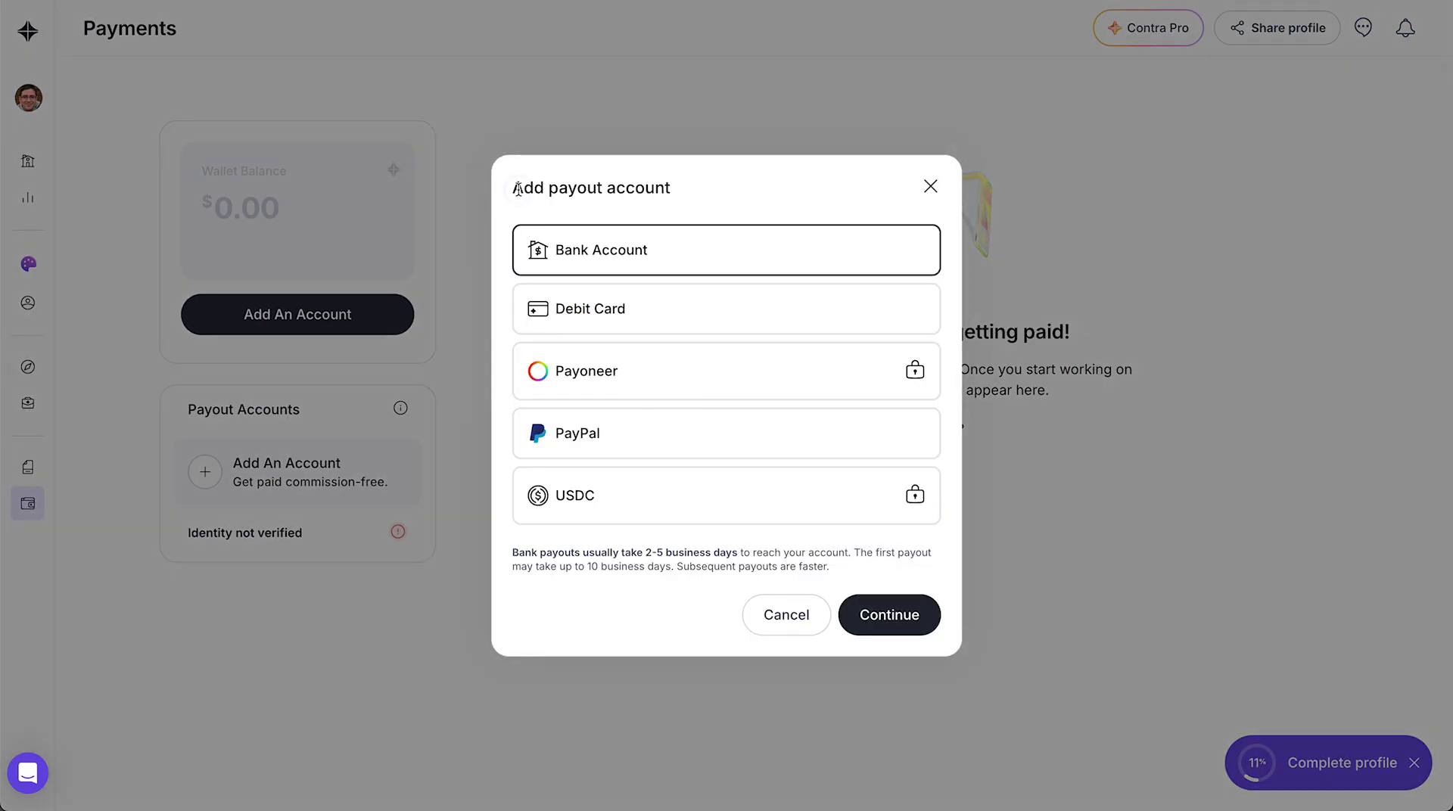
Step: Review the Add payout account notes, then select Debit Card as the payout method and continue
left_click_drag(523, 187, 651, 190)
left_click(636, 215)
left_click_drag(514, 554, 804, 566)
left_click(803, 567)
left_click(560, 324)
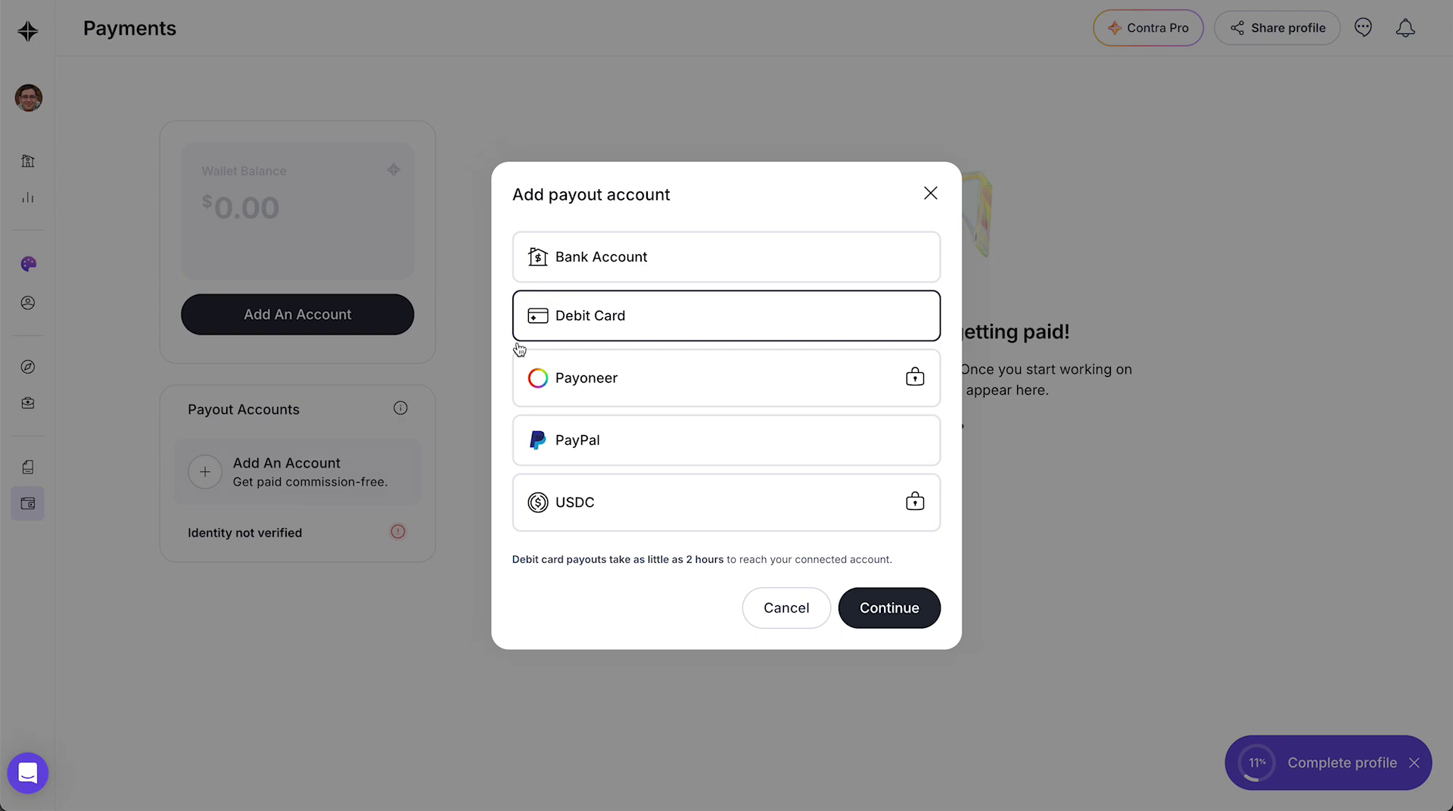
left_click(879, 604)
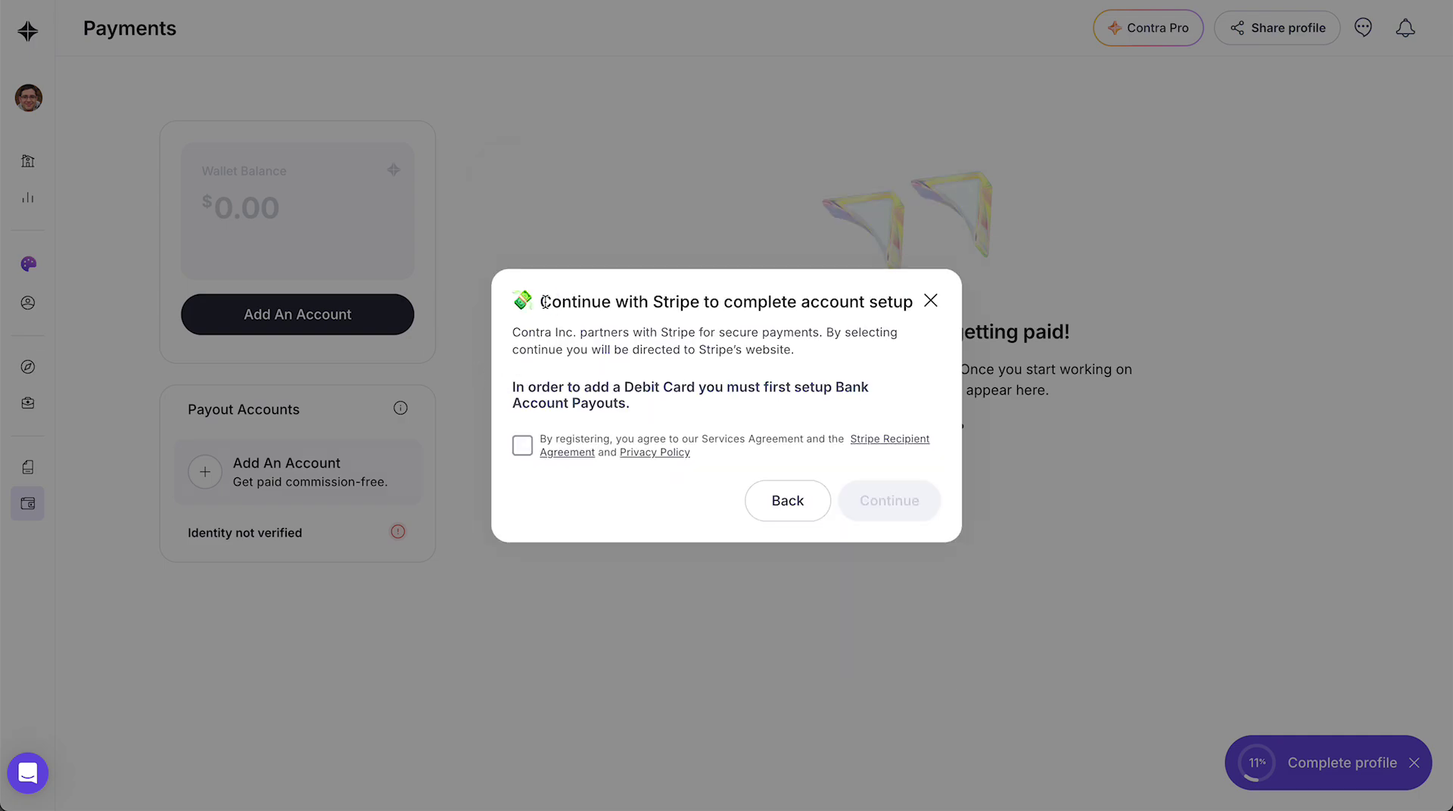
Step: Read the Stripe setup notice, accept the Services Agreement and continue to Stripe's onboarding site
left_click_drag(545, 302, 814, 319)
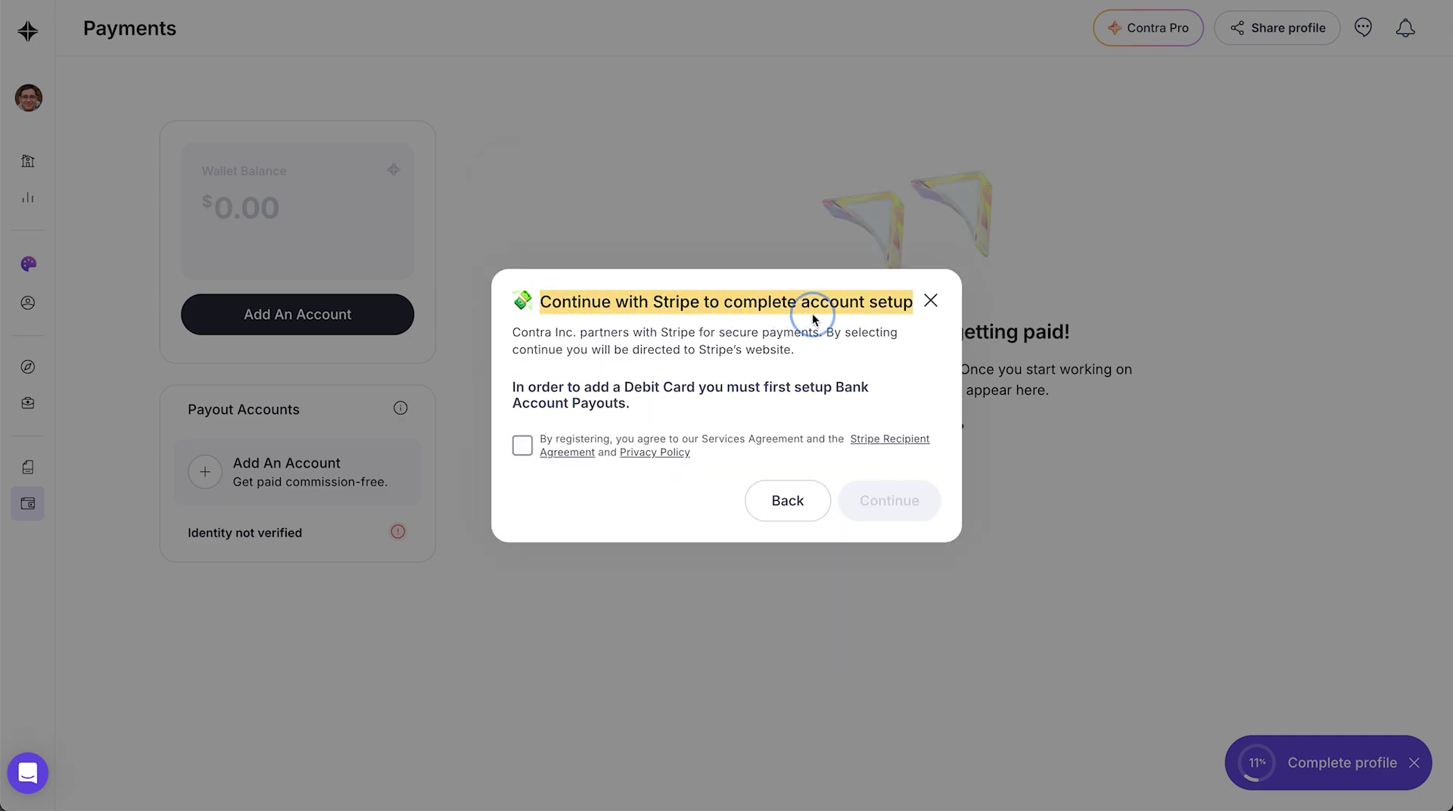
mouse_move(528, 331)
left_mouse_down()
mouse_move(778, 333)
mouse_move(657, 350)
mouse_move(785, 352)
left_mouse_up()
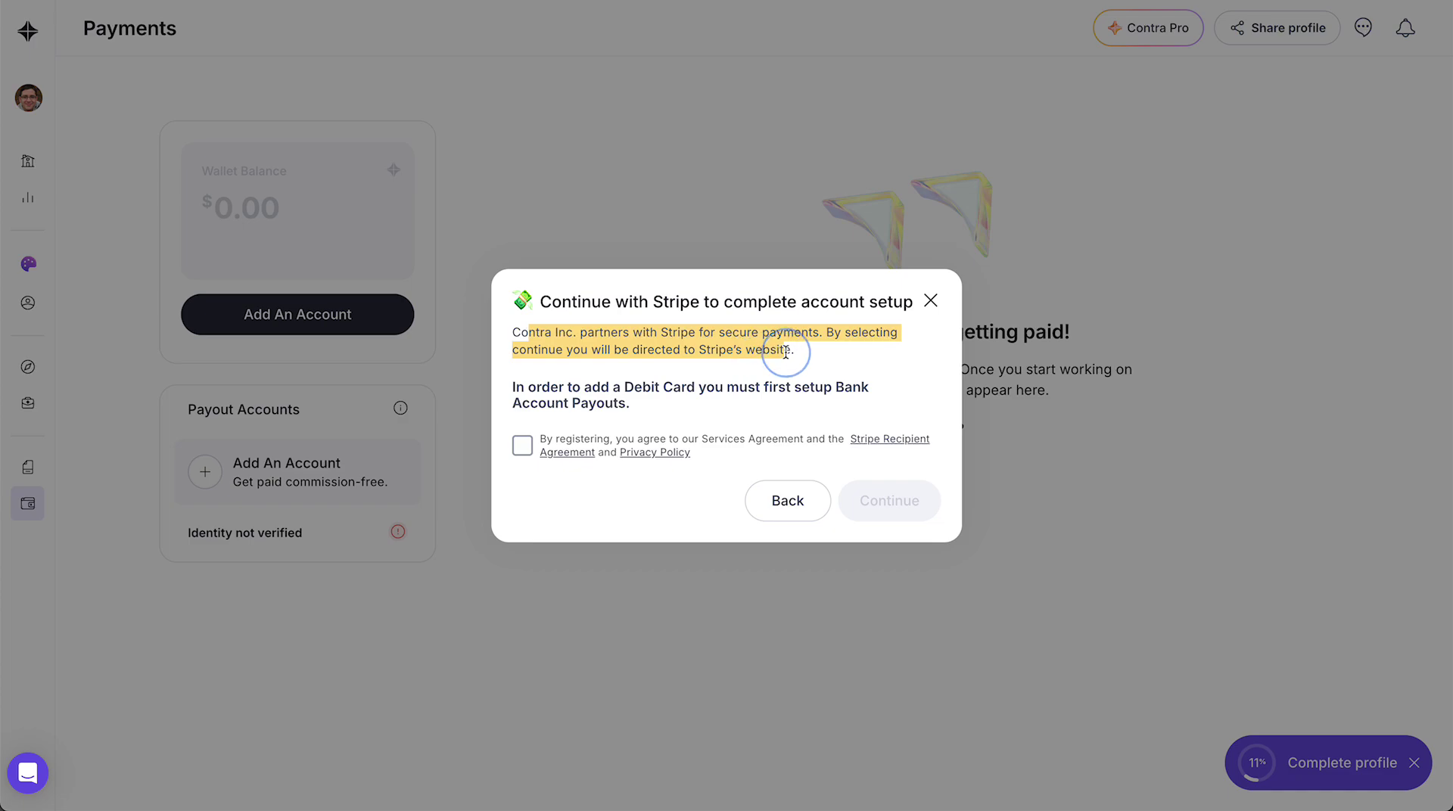
mouse_move(528, 387)
left_mouse_down()
mouse_move(801, 386)
mouse_move(610, 399)
left_mouse_up()
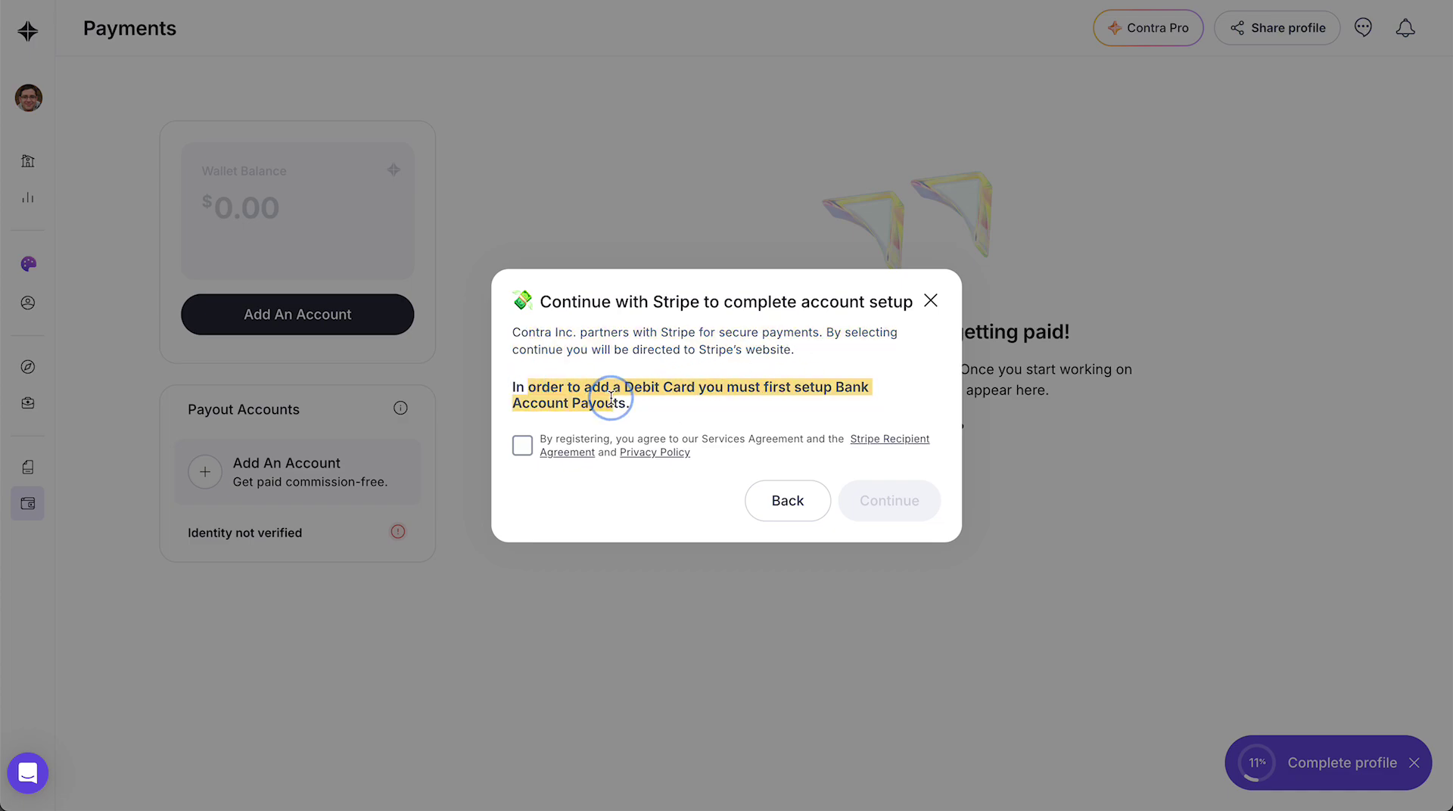
left_click(522, 447)
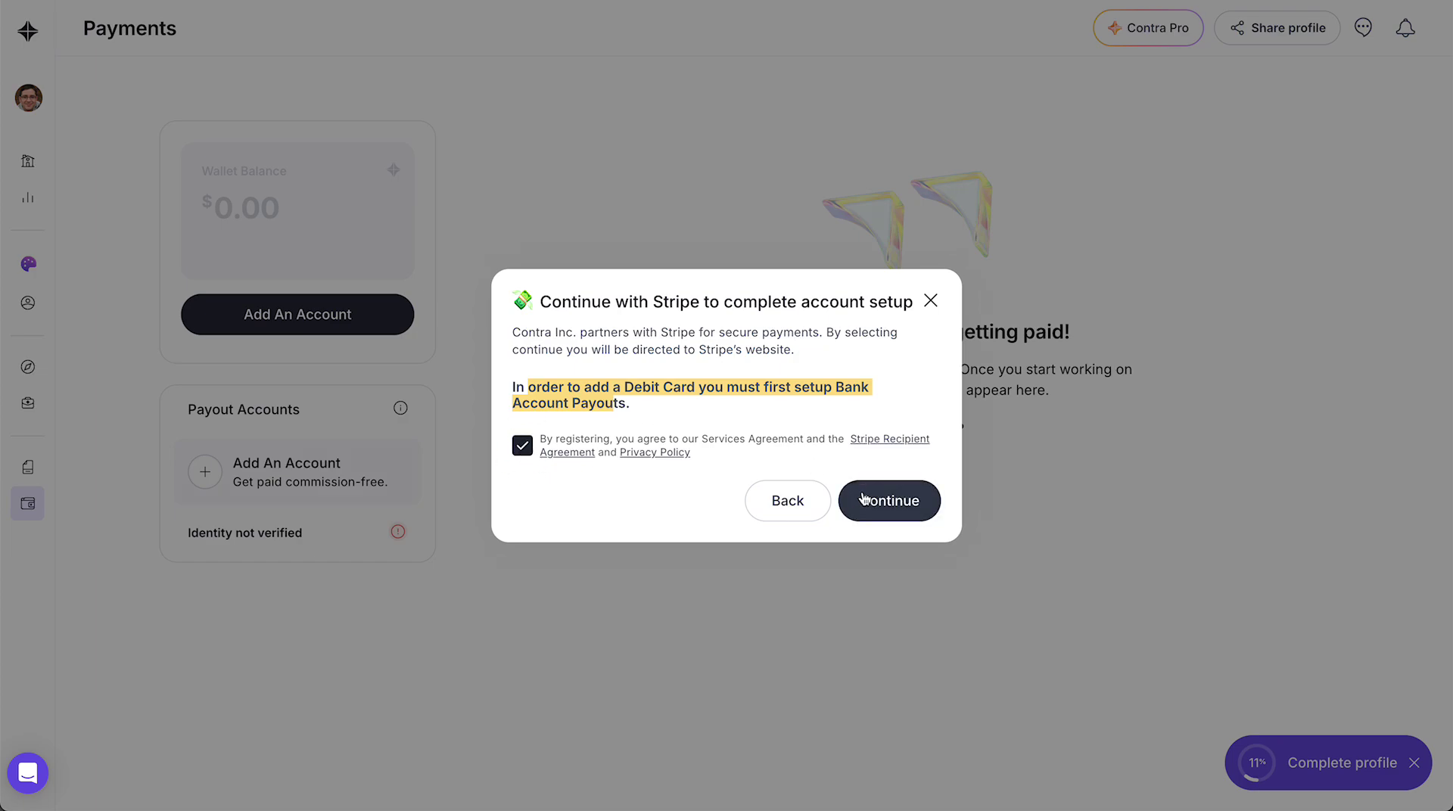
left_click(864, 499)
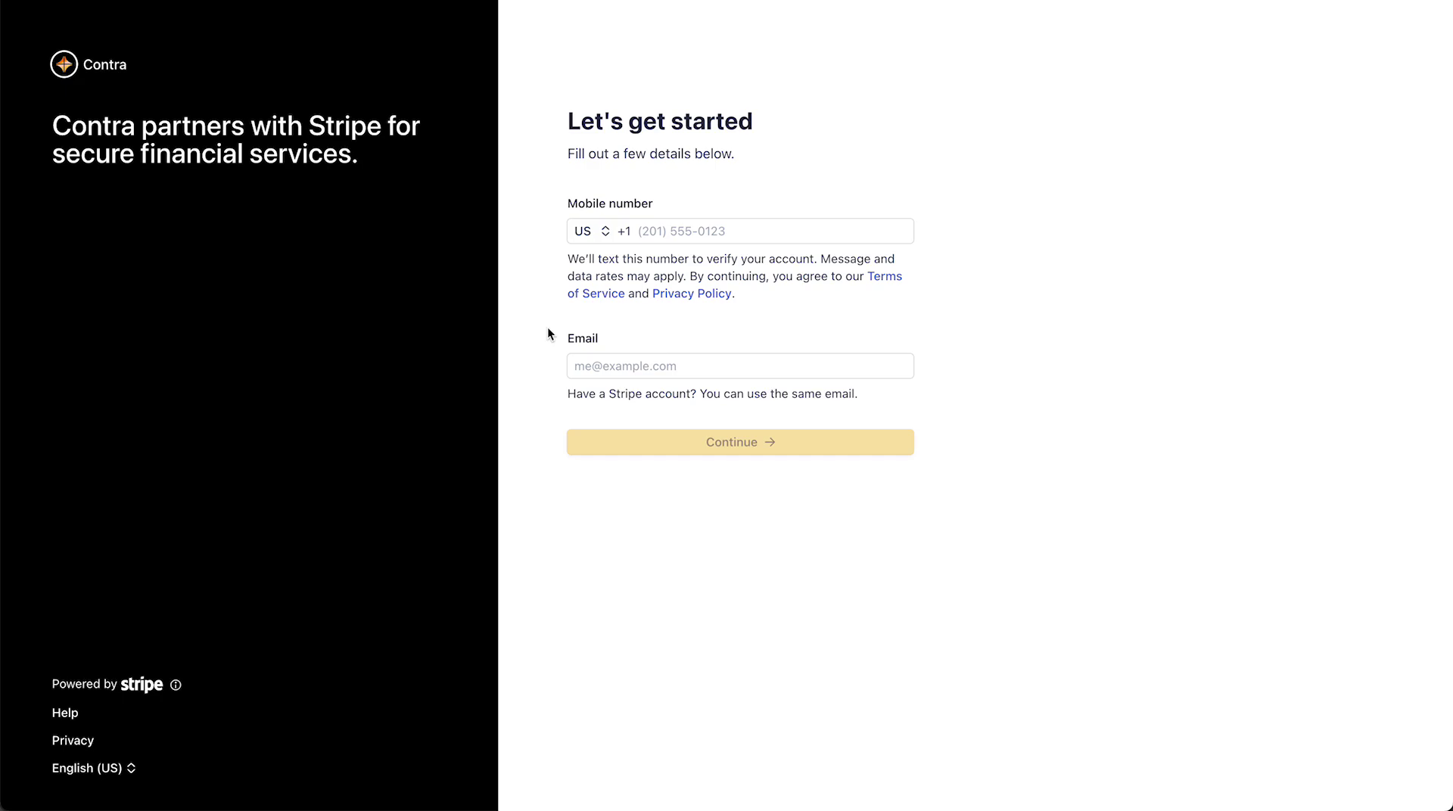